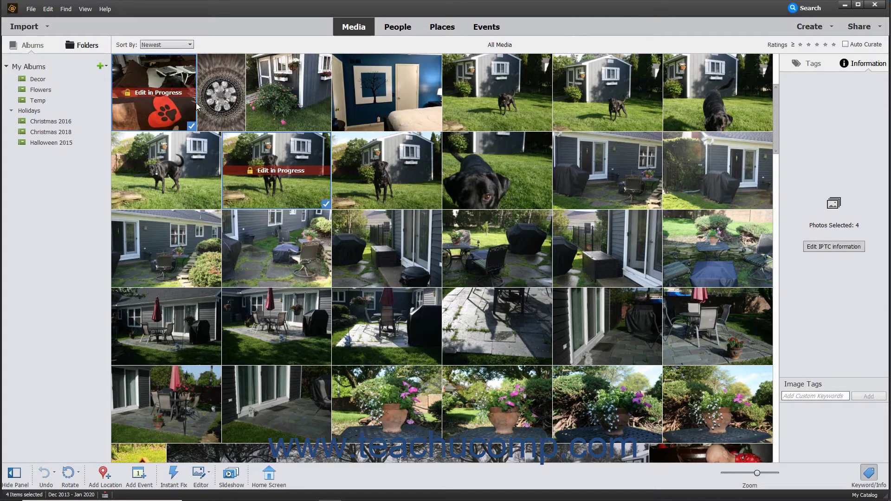
Bring up the Create menu's list of creation projects.
{"action": "left_click", "coordinate": [803, 28]}
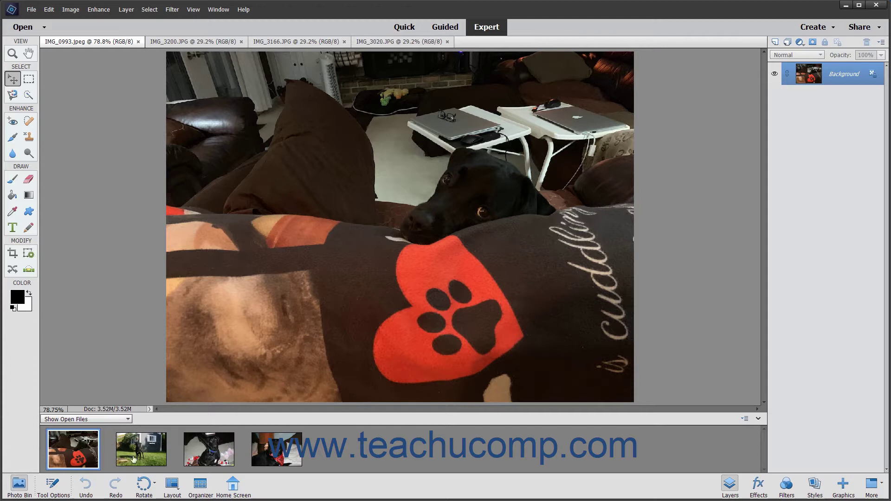
Start a new slideshow from the selected dog photos via Create > Slideshow.
{"action": "left_click", "coordinate": [807, 28]}
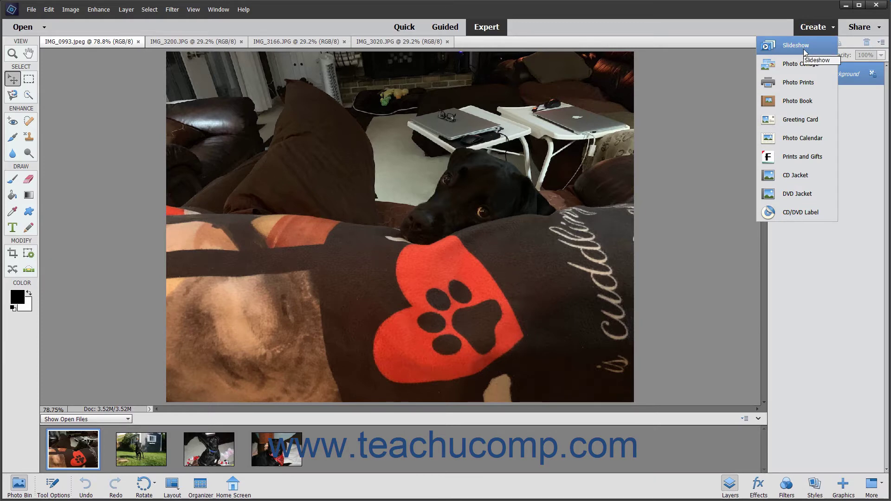
{"action": "left_click", "coordinate": [804, 47]}
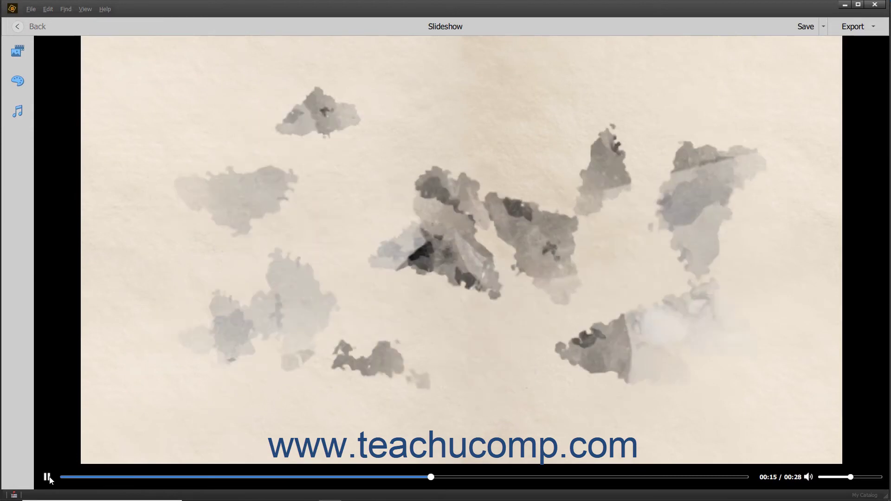
Pause, scrub back, replay and stop the preview at 00:17 on the blue-collared puppy.
{"action": "left_click", "coordinate": [48, 478]}
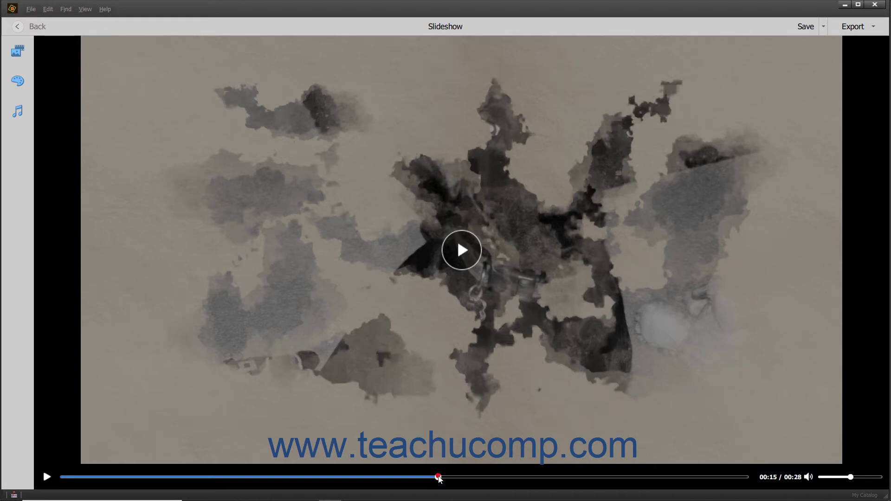
{"action": "left_click_drag", "start_coordinate": [437, 478], "coordinate": [306, 475]}
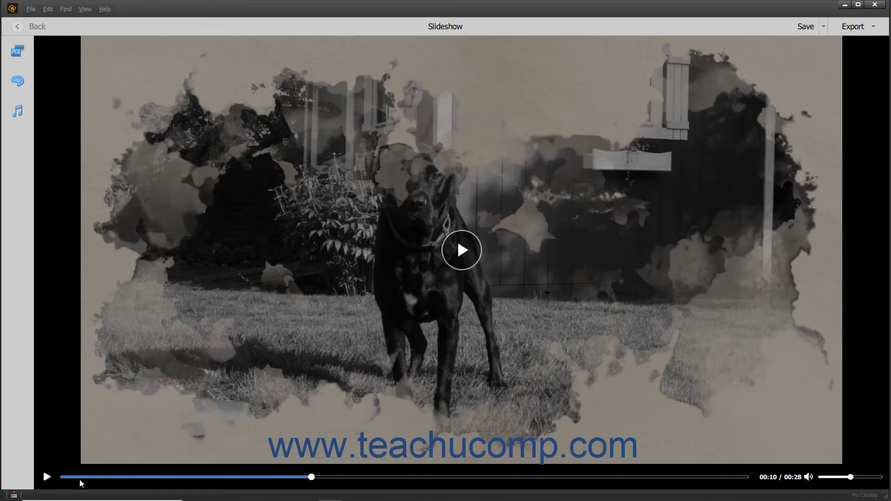
{"action": "left_click", "coordinate": [45, 478]}
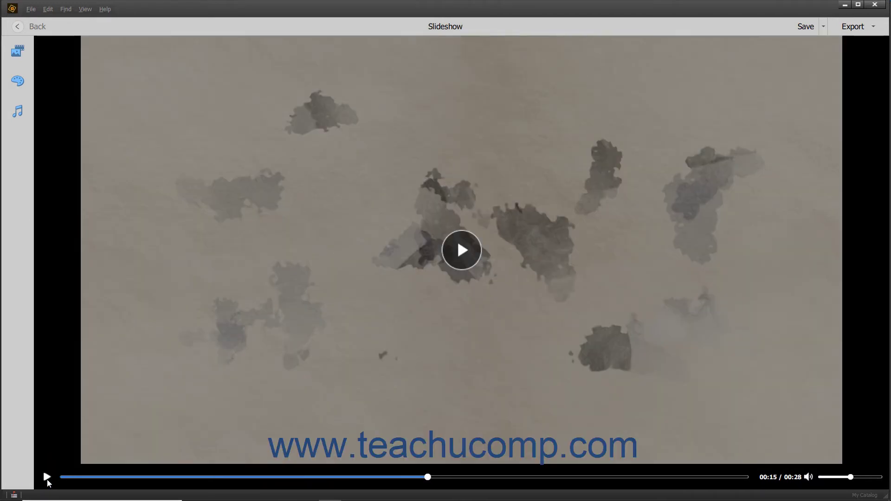
{"action": "left_click", "coordinate": [47, 478]}
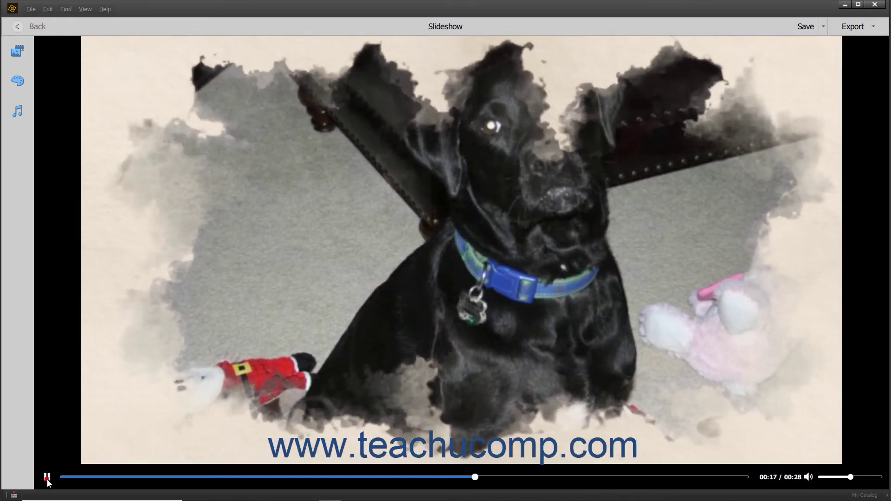
{"action": "left_click", "coordinate": [47, 477]}
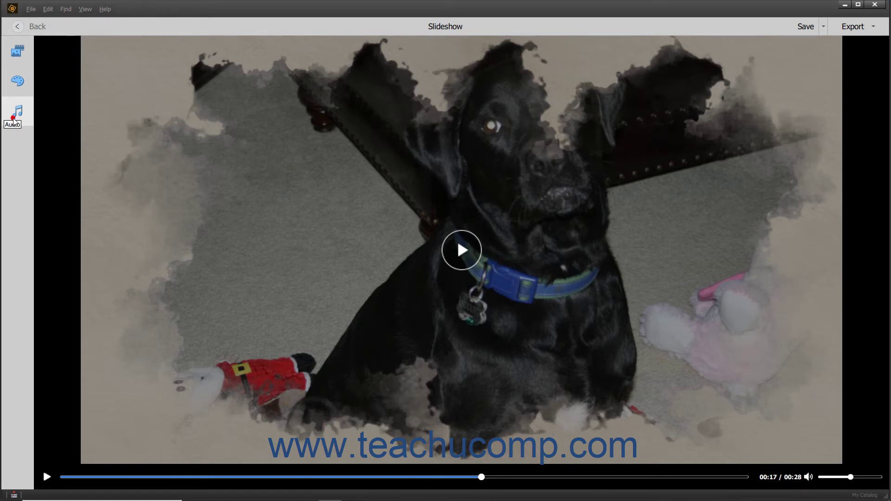
{"action": "left_click", "coordinate": [14, 121]}
{"action": "left_click", "coordinate": [14, 121]}
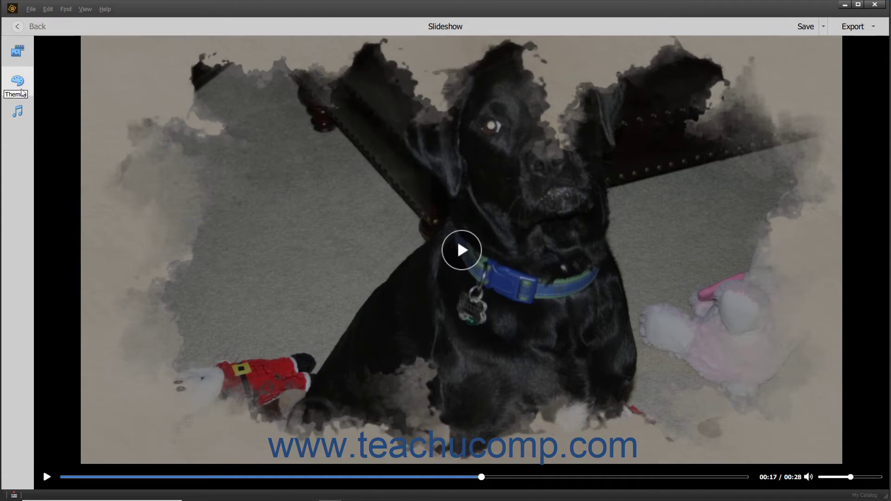
{"action": "left_click", "coordinate": [20, 89]}
{"action": "left_click", "coordinate": [20, 89]}
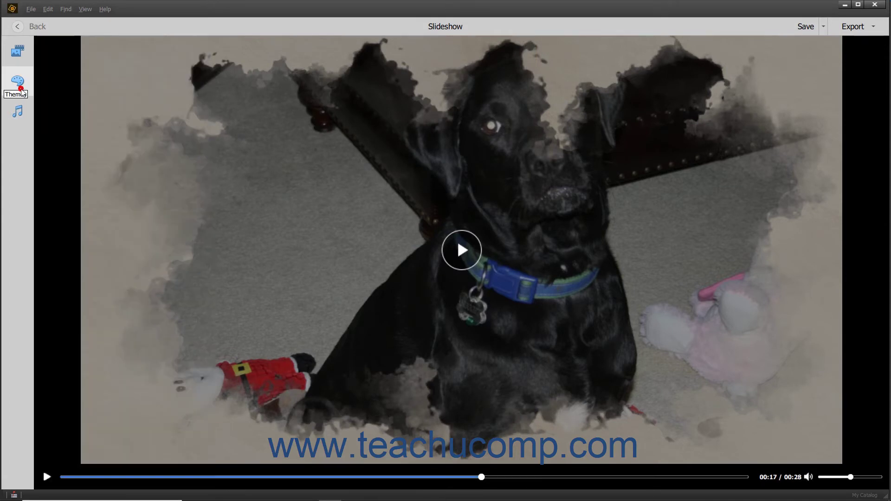
{"action": "left_click", "coordinate": [21, 56]}
{"action": "left_click", "coordinate": [21, 55]}
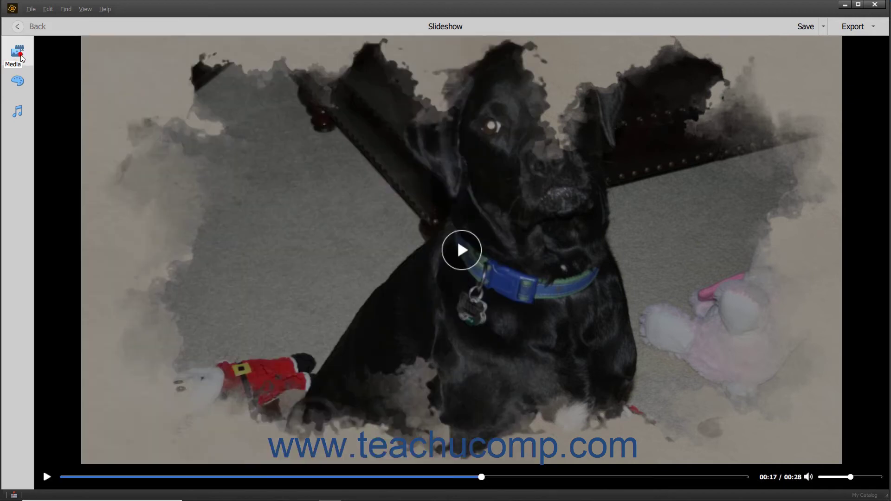
Save the slideshow as an editable project named 'My Slide Show'.
{"action": "left_click", "coordinate": [810, 29]}
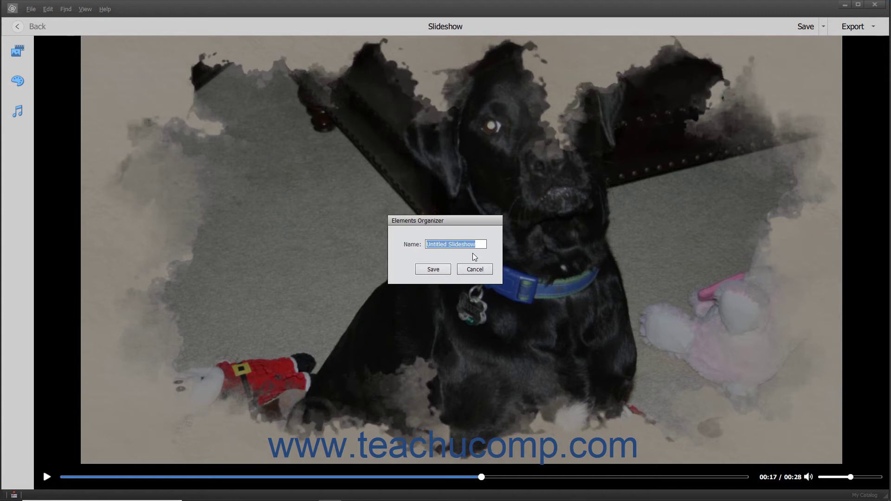
{"action": "type", "text": "My Slide Show"}
{"action": "left_click", "coordinate": [433, 270]}
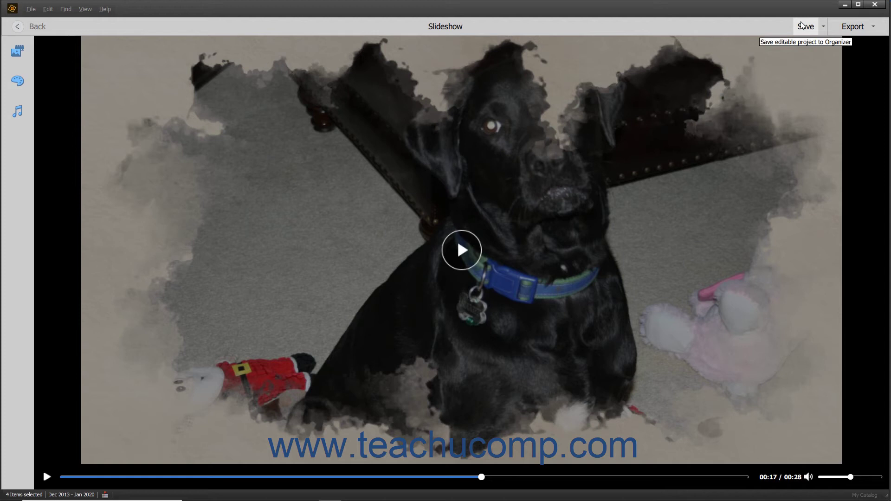
Bring up the Save As name prompt, then cancel it without saving a copy.
{"action": "left_click", "coordinate": [802, 25]}
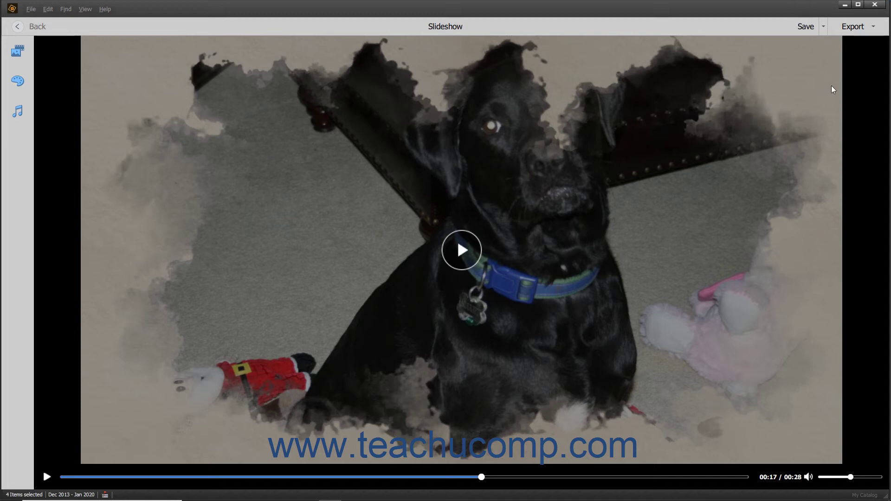
{"action": "left_click", "coordinate": [824, 29]}
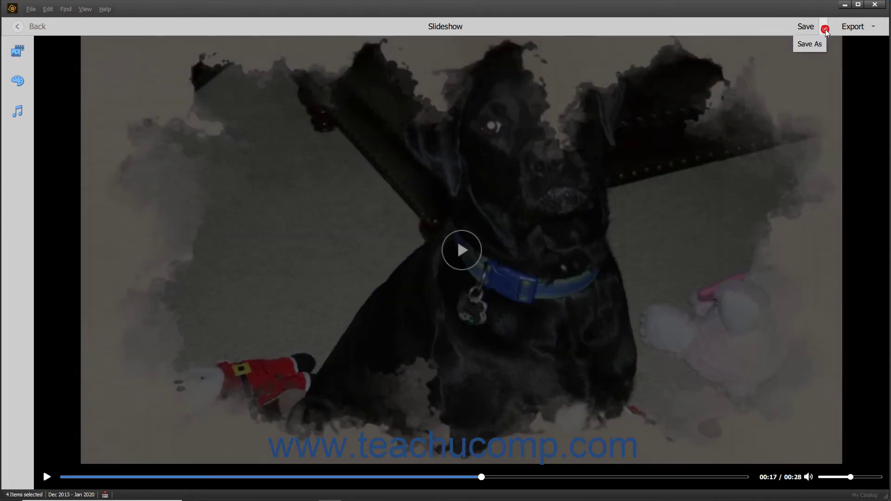
{"action": "left_click", "coordinate": [820, 43]}
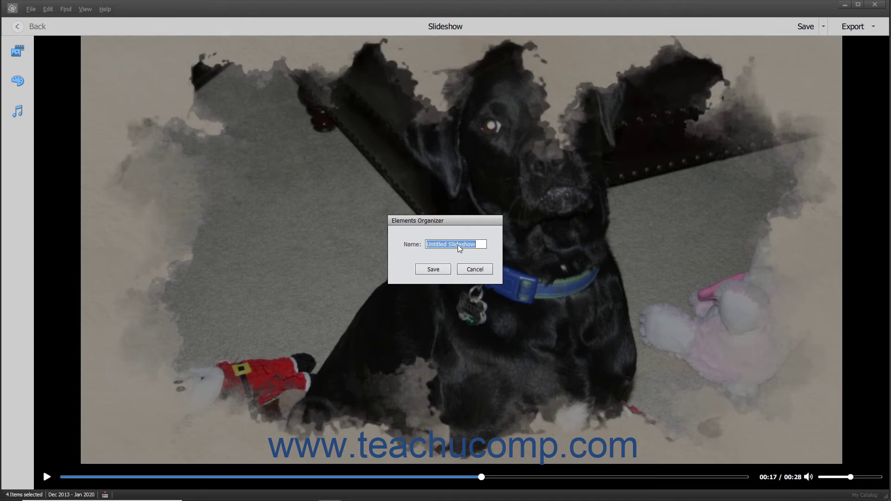
{"action": "left_click", "coordinate": [472, 269]}
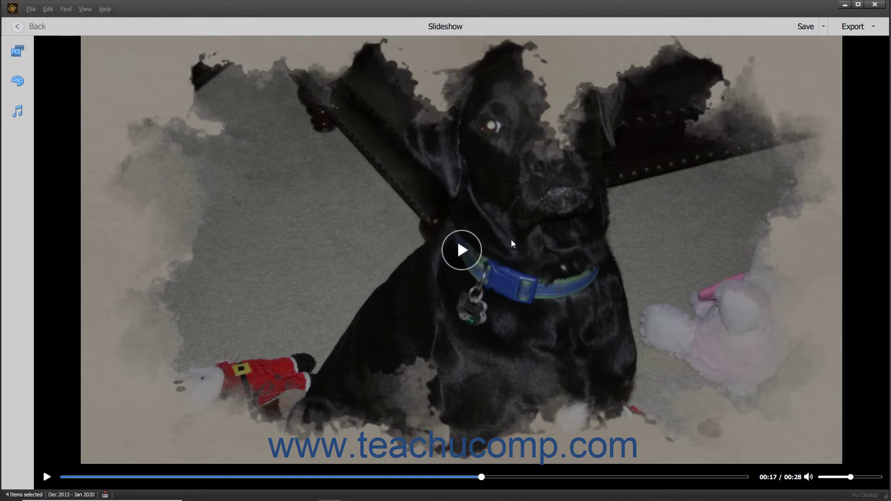
Export the slideshow to local disk as 'My Video' in the Videos folder at 720p HD.
{"action": "left_click", "coordinate": [845, 31]}
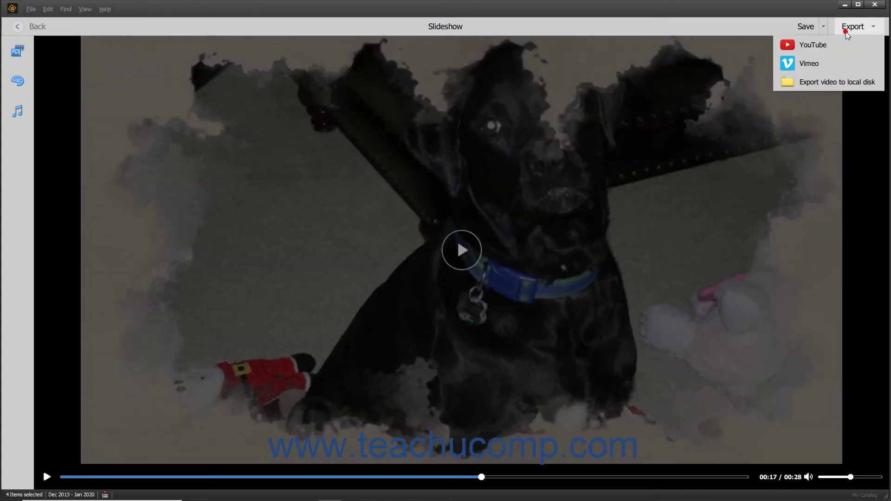
{"action": "left_click", "coordinate": [828, 83]}
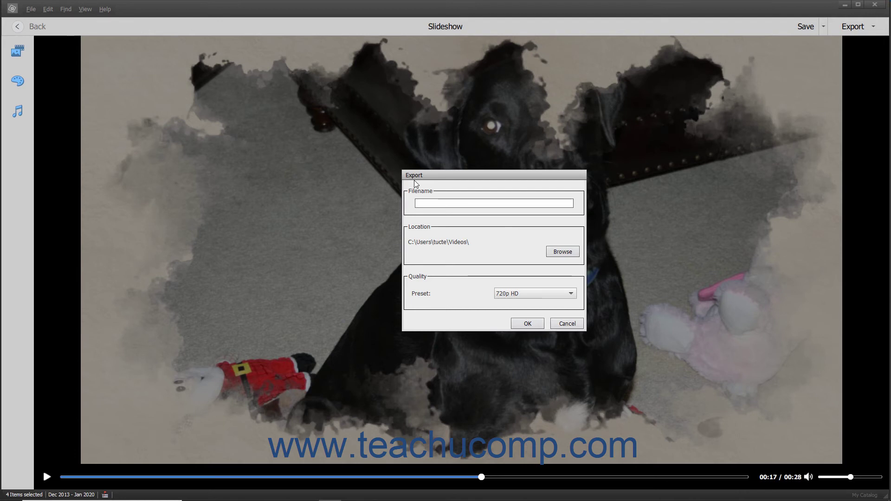
{"action": "type", "text": "My Video"}
{"action": "left_click", "coordinate": [568, 252]}
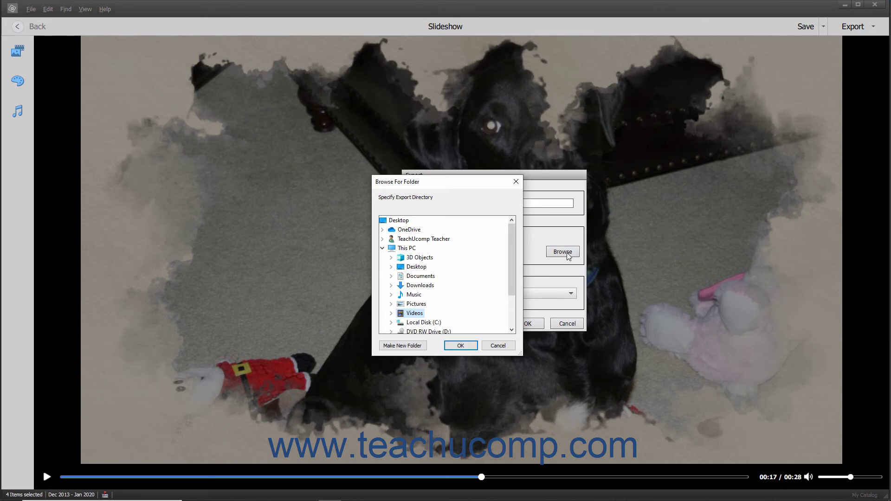
{"action": "left_click", "coordinate": [497, 346]}
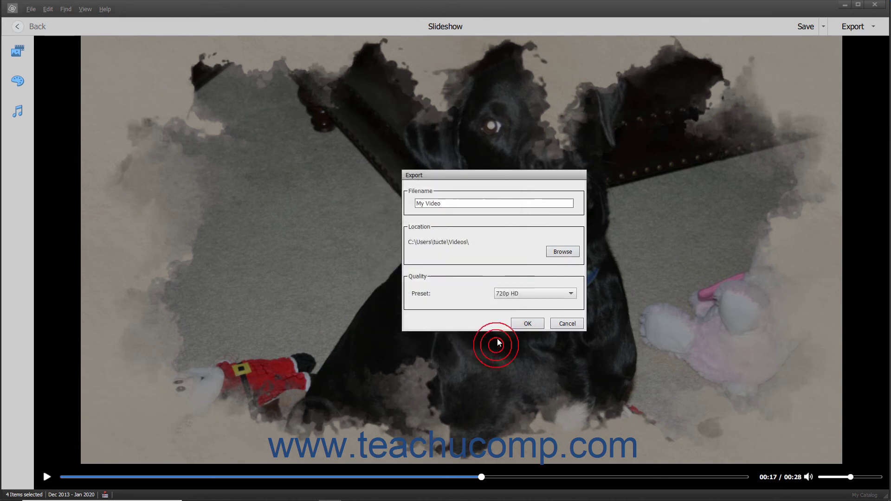
{"action": "left_click", "coordinate": [545, 299]}
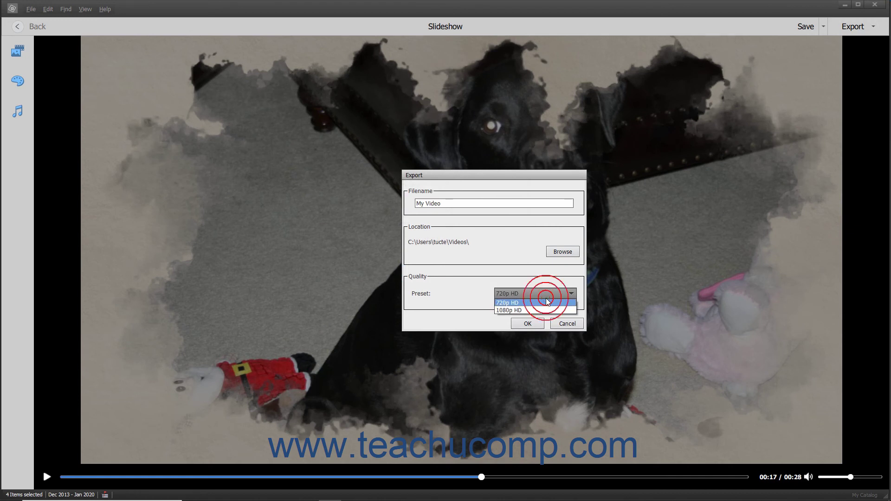
{"action": "left_click", "coordinate": [547, 301]}
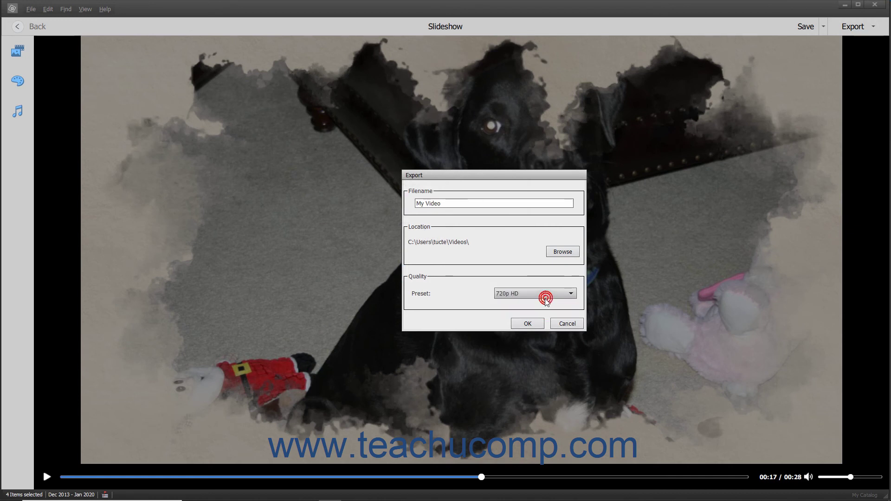
{"action": "left_click", "coordinate": [527, 323]}
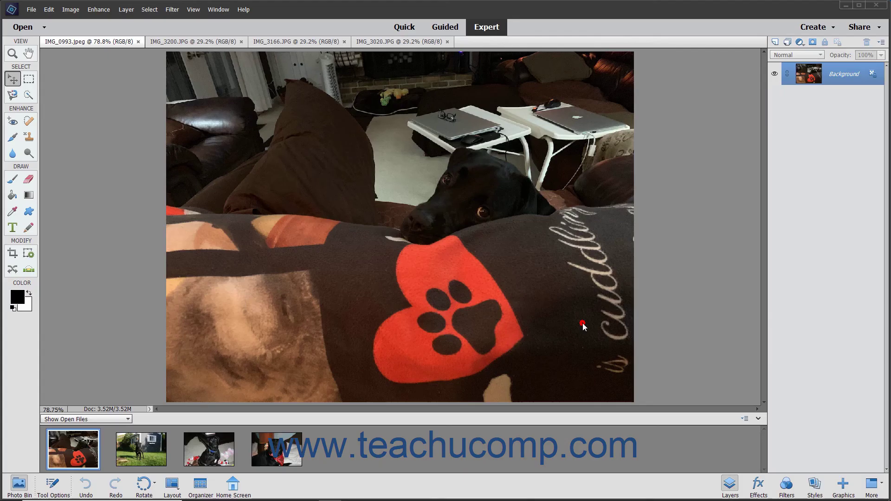
Confirm the My Video export, then reopen and dismiss the Export menu without choosing.
{"action": "left_click", "coordinate": [583, 325]}
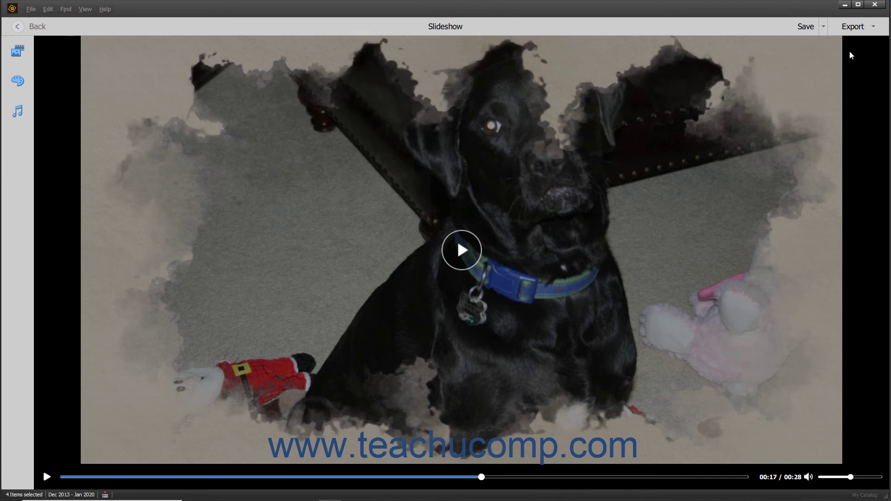
{"action": "left_click", "coordinate": [854, 26]}
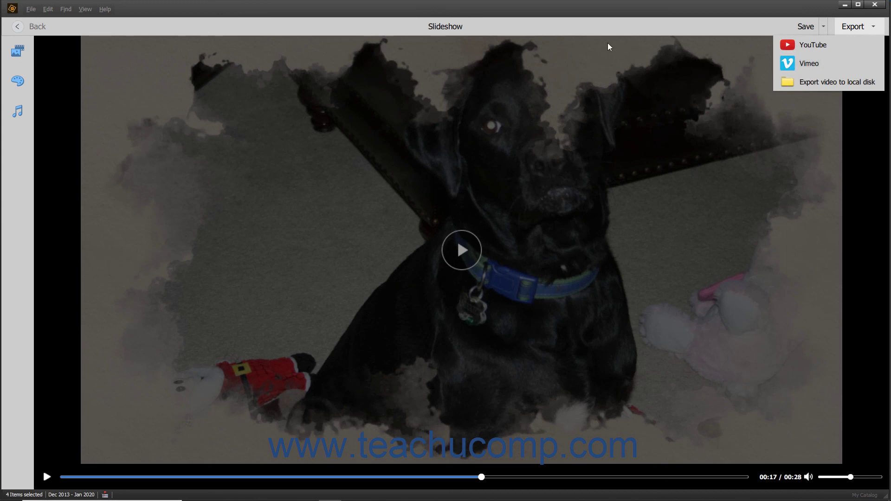
{"action": "left_click", "coordinate": [595, 27]}
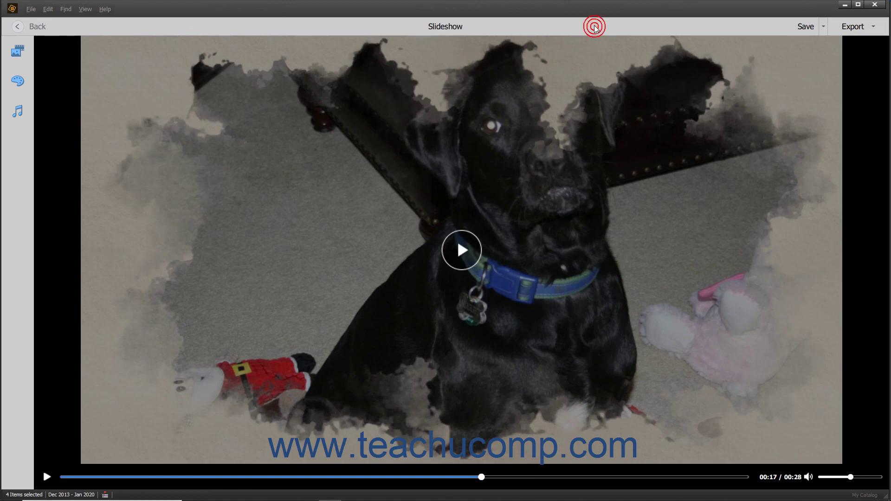